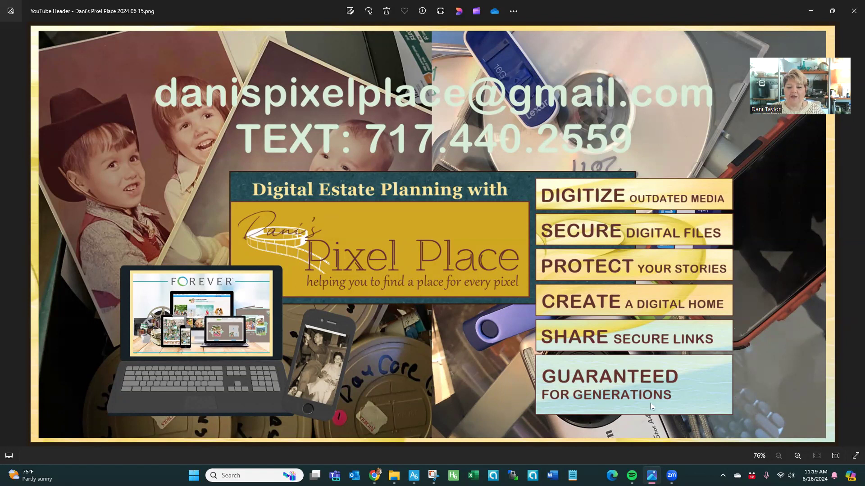
mouse_move(374, 476)
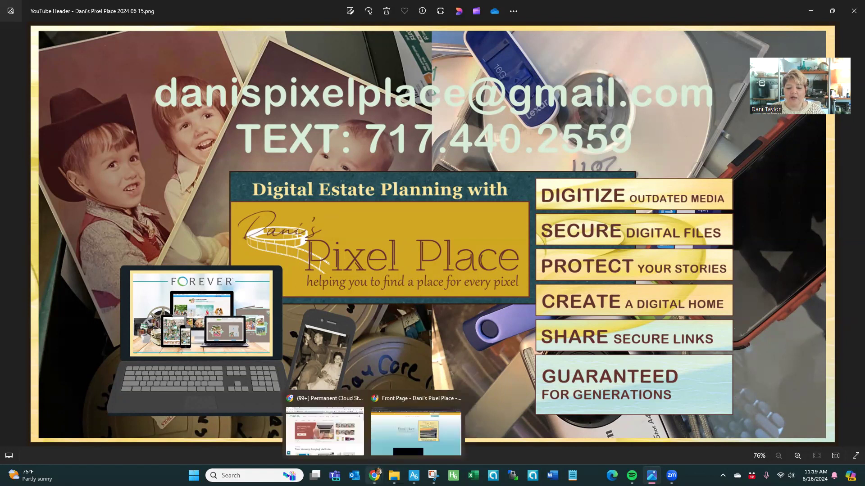
left_click(407, 419)
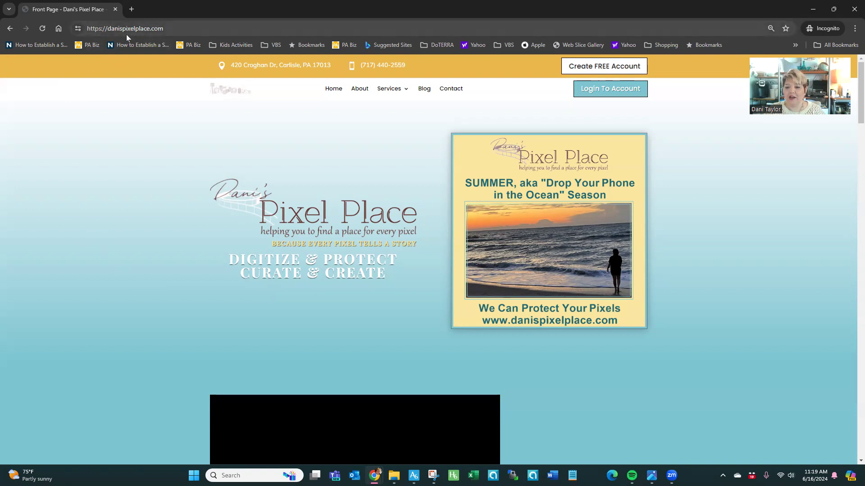
left_click(603, 96)
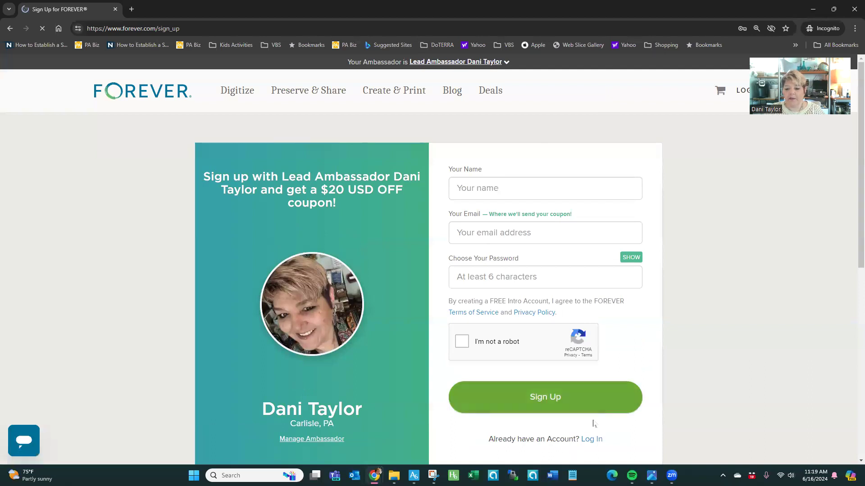
left_click(591, 438)
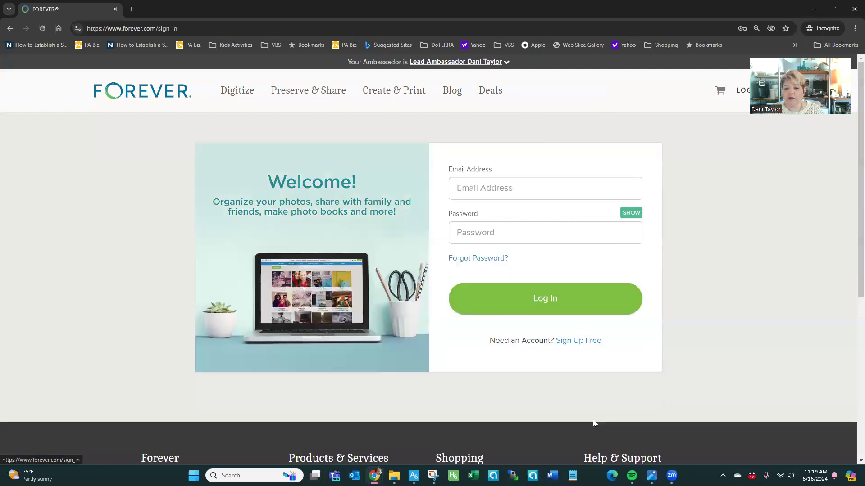
Step: Fill in the account e-mail and password from the second saved login and log in to FOREVER
left_click(482, 186)
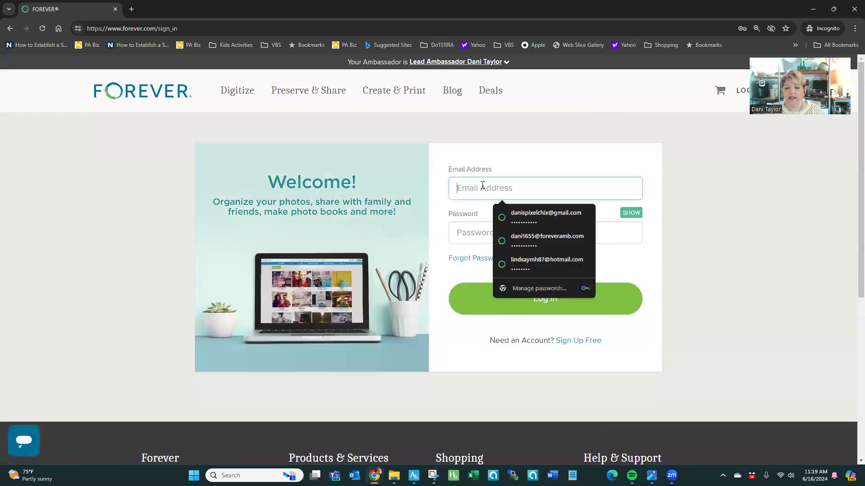
left_click(519, 236)
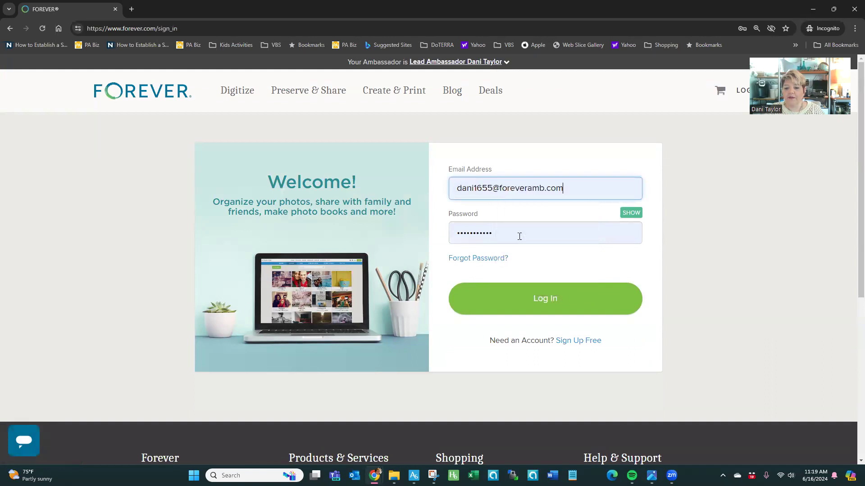
left_click(543, 305)
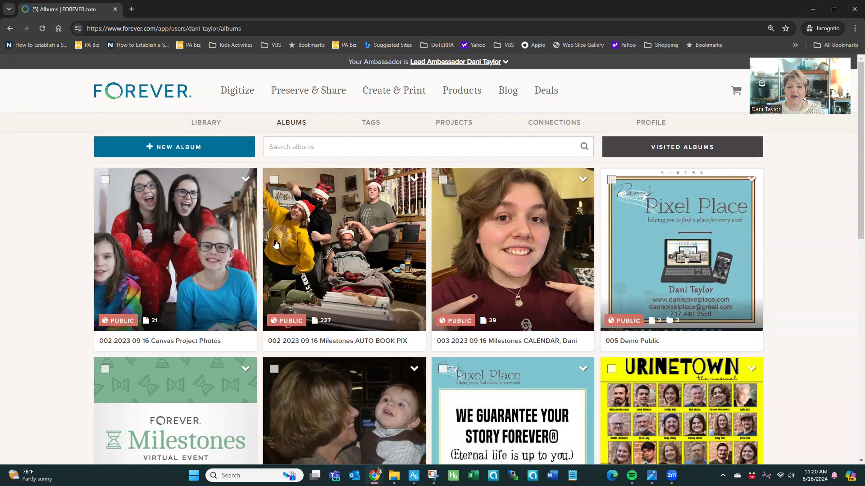
Step: From the FOREVER home page, open the albums and create a private album named "000 Demo - DPP Digital Estate Planning"
left_click(128, 94)
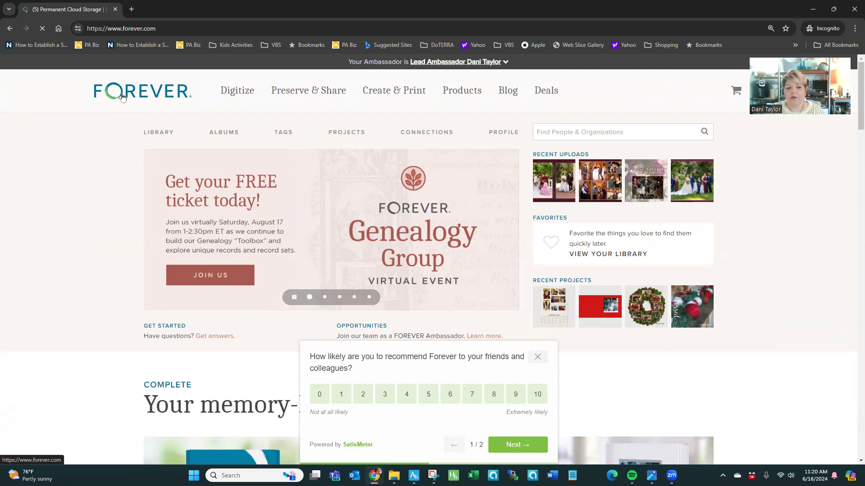
left_click(220, 132)
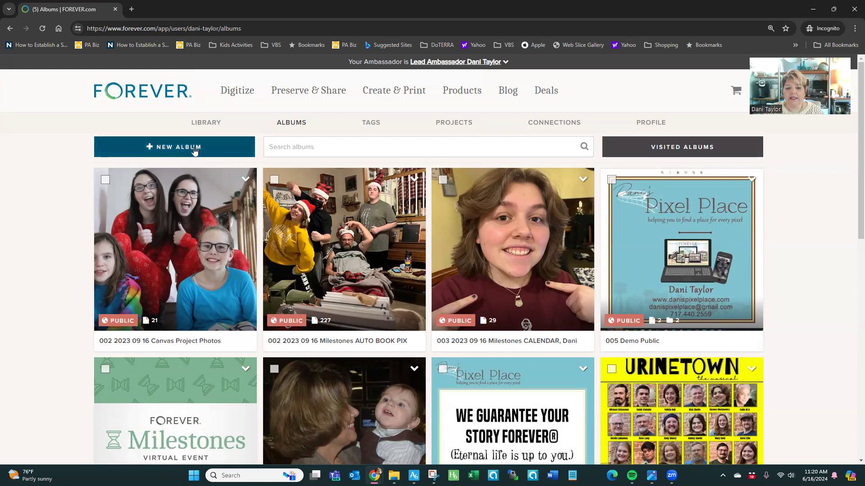
left_click(194, 151)
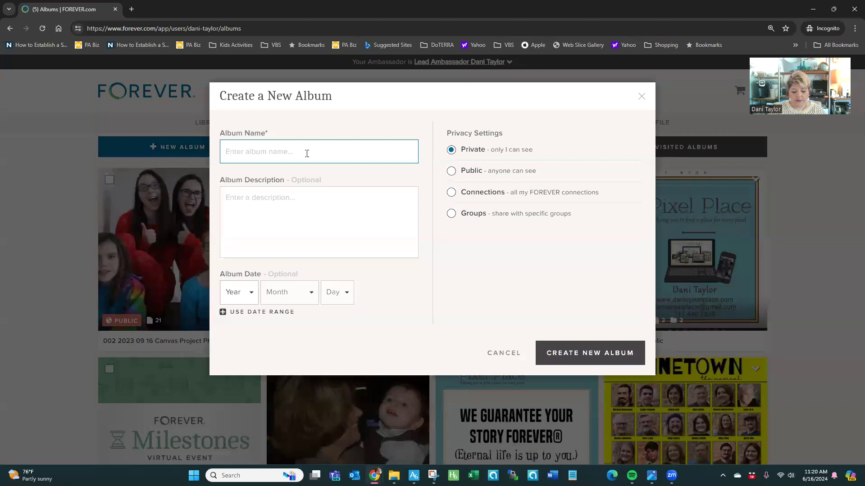
type("000")
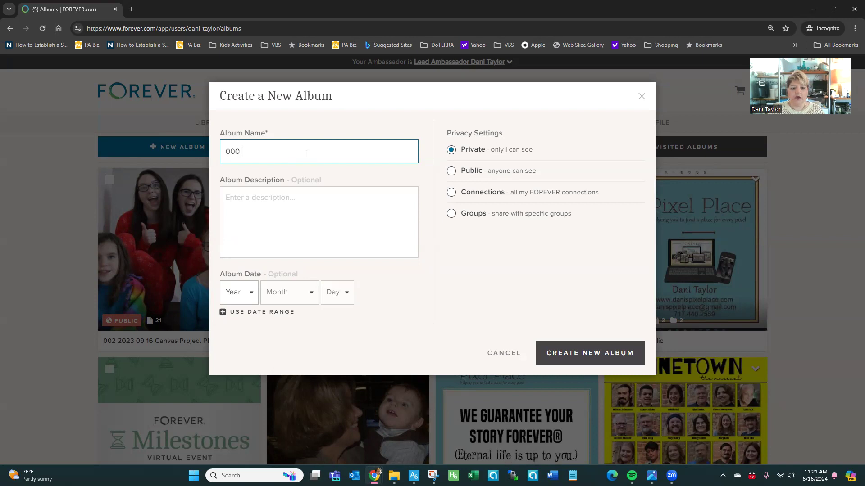
type("Demo - DPP Digi")
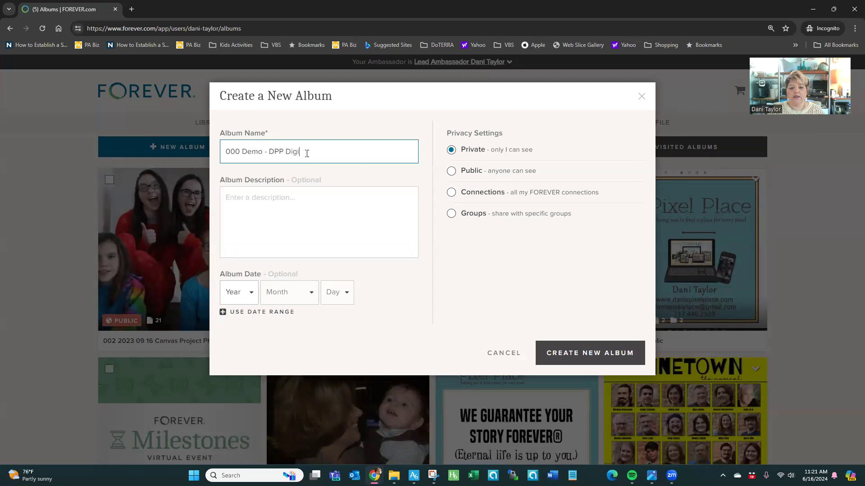
type("tal Estate Planning")
left_click(571, 354)
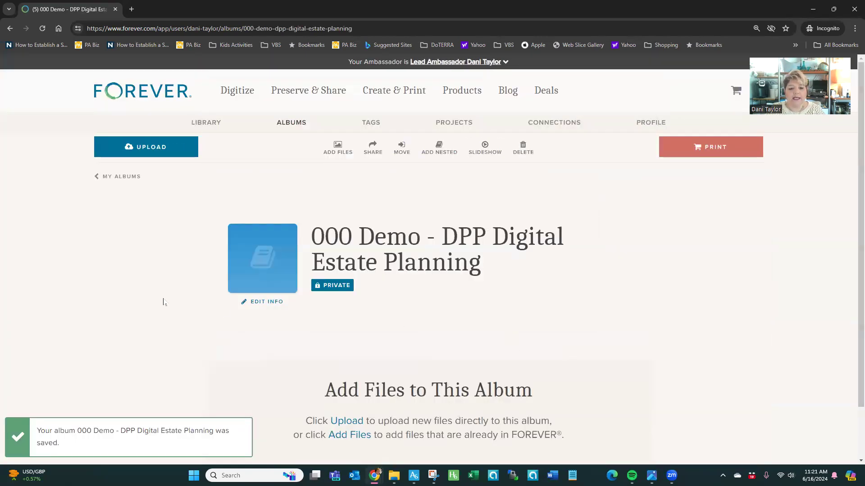
Step: Delete the newly created "000 Demo - DPP Digital Estate Planning" album and confirm the deletion
left_click(524, 145)
left_click(534, 232)
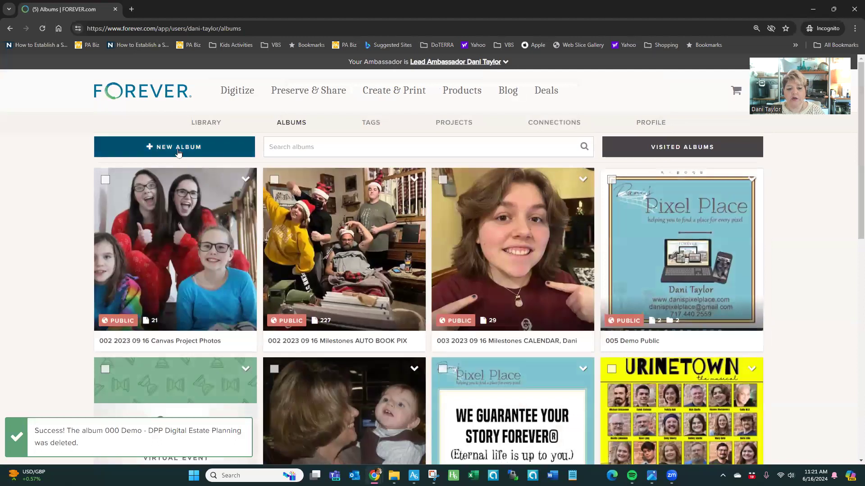
Step: Create a new album named "000 Demo - DPP Digital Estate Planning" with the Private privacy setting
left_click(178, 149)
type("000 D")
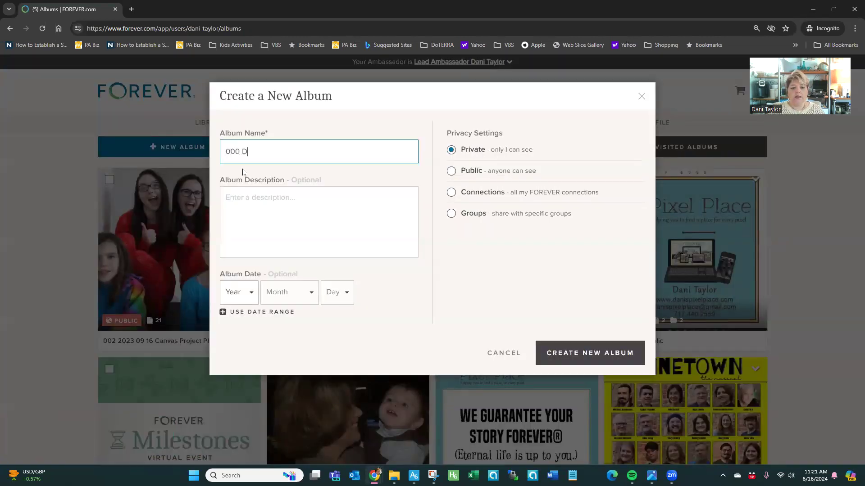
type("emo - DPP Digital Es")
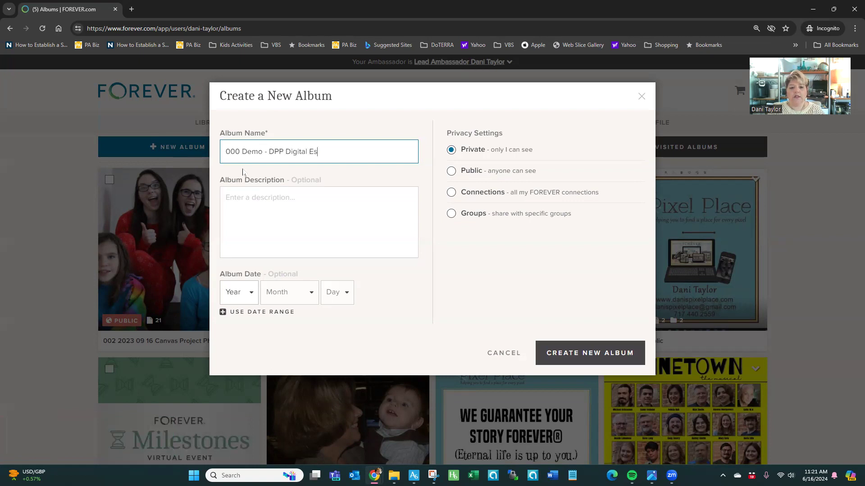
type("tate Planning")
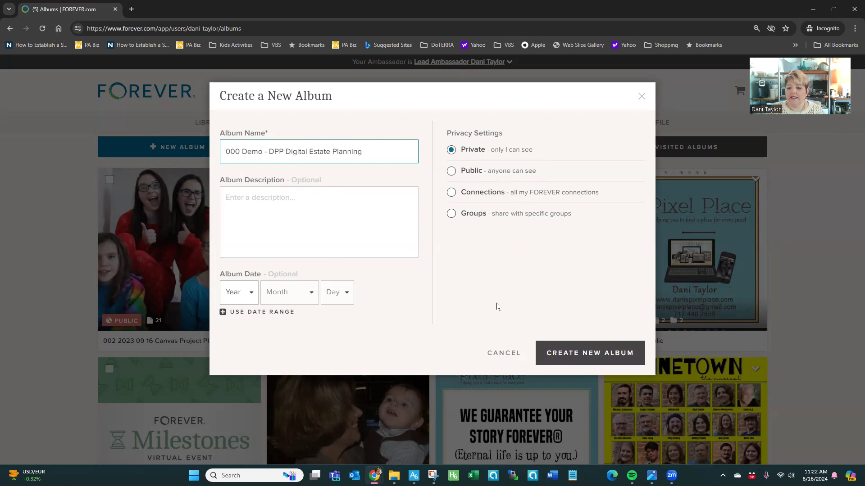
left_click(581, 353)
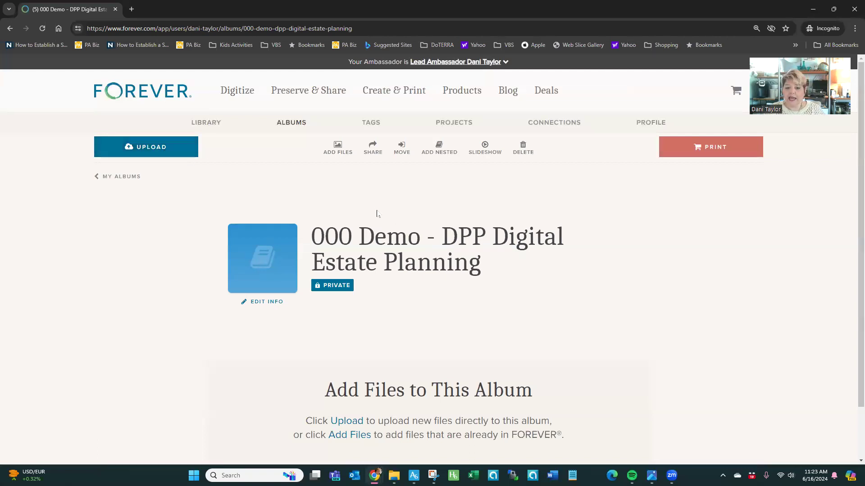
Step: Start adding existing library files to the album and select the first Pixel Place FOREVER image dated Feb 29, 2024
left_click(338, 151)
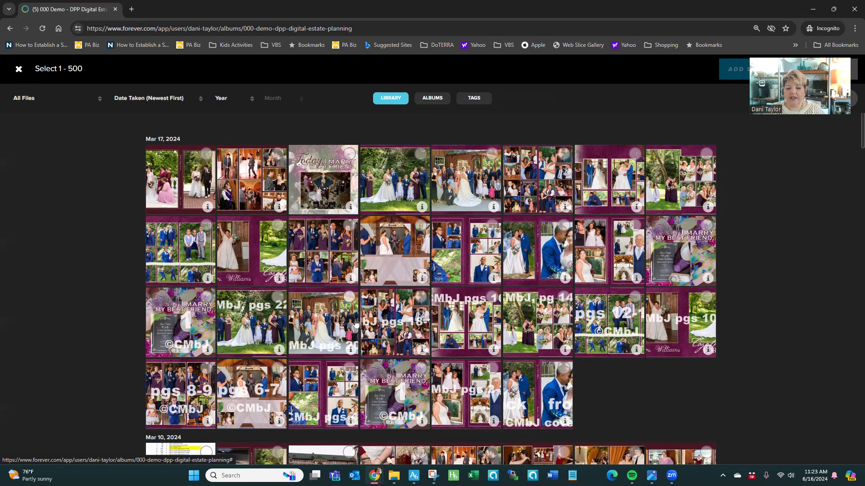
scroll(358, 322, "down", 1)
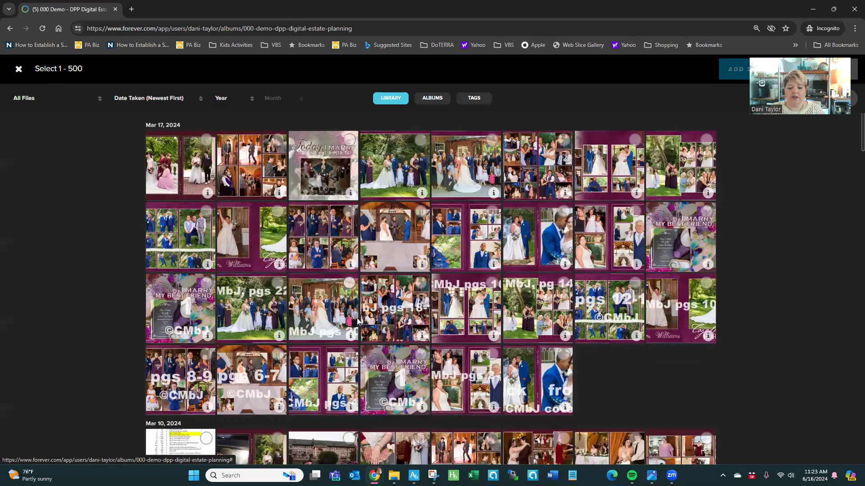
scroll(358, 322, "down", 5)
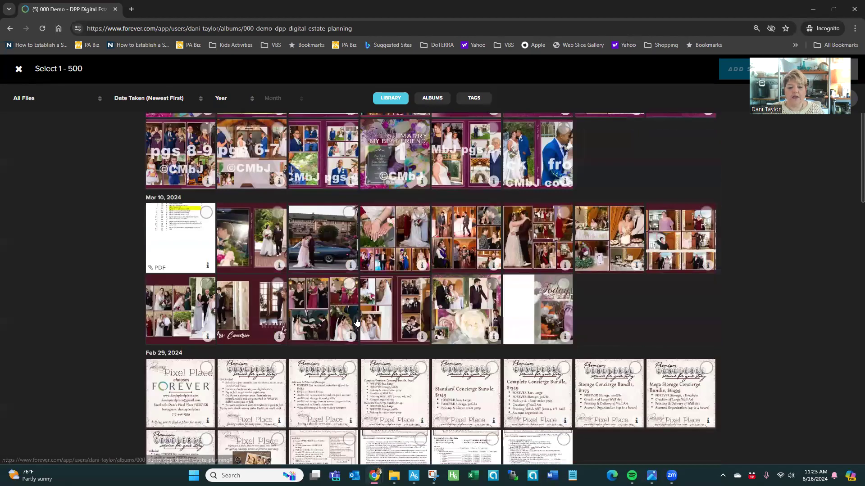
scroll(356, 321, "down", 4)
scroll(356, 329, "down", 1)
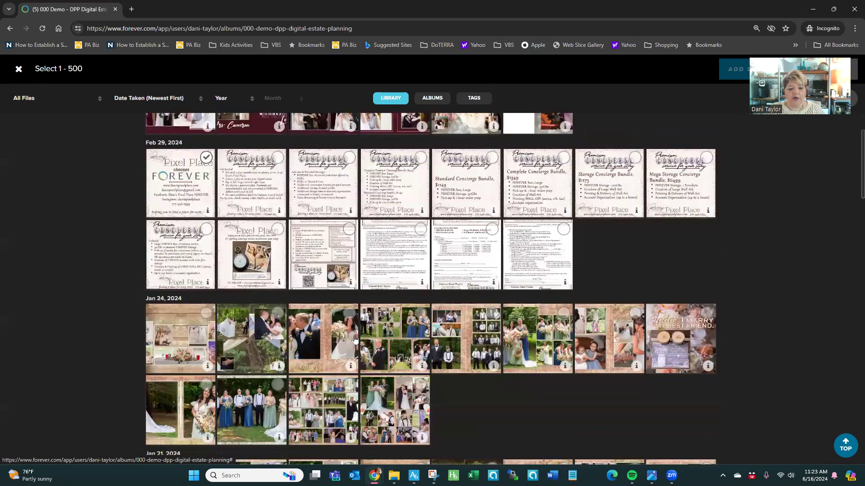
Step: Add the first Aug 30, 2023 bed quilt photo and the Aug 29, 2023 photo of the child holding a puppy to the selection
scroll(519, 377, "down", 1)
scroll(519, 378, "down", 3)
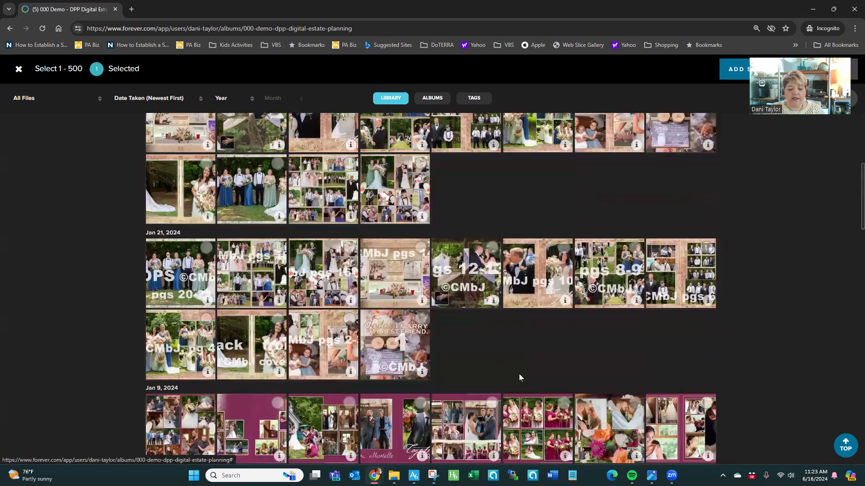
scroll(520, 377, "down", 5)
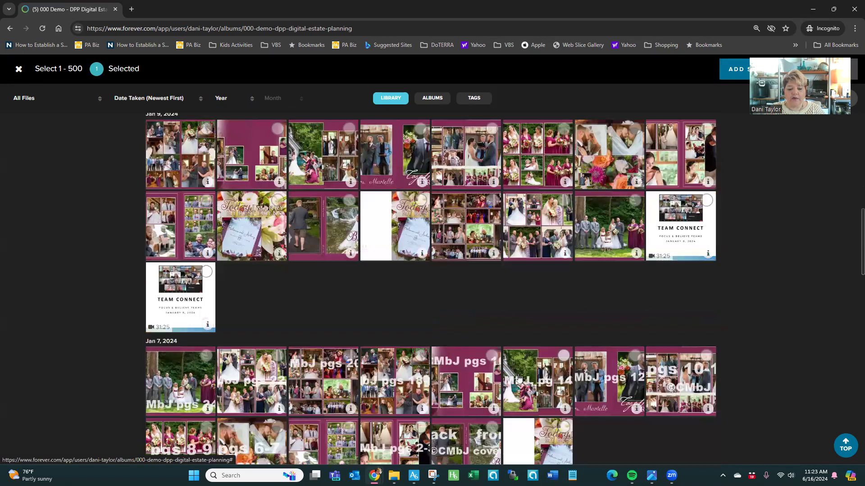
scroll(518, 379, "down", 5)
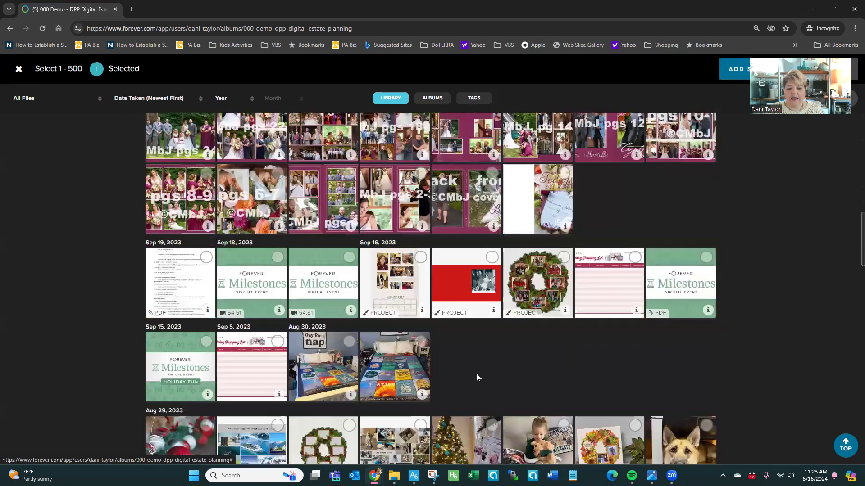
scroll(521, 372, "down", 2)
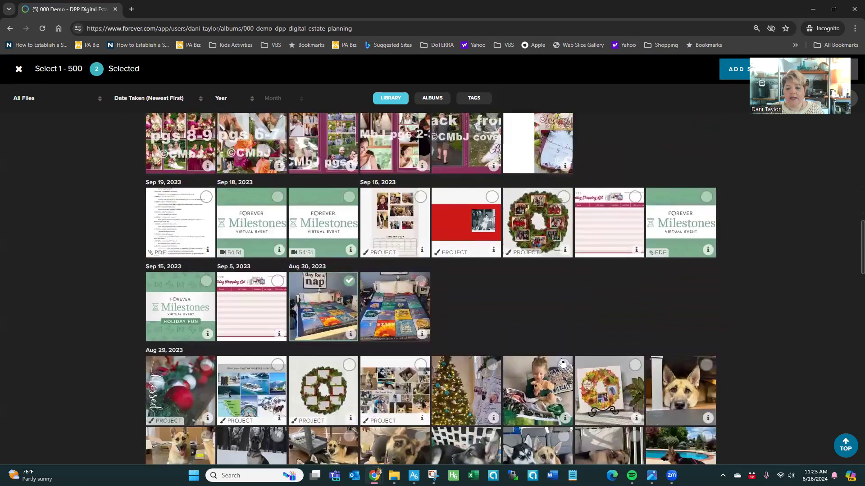
left_click(563, 319)
Step: Select the ten dog photos in the last two rows of Aug 29, 2023 and add all selected files to the album
scroll(635, 319, "down", 3)
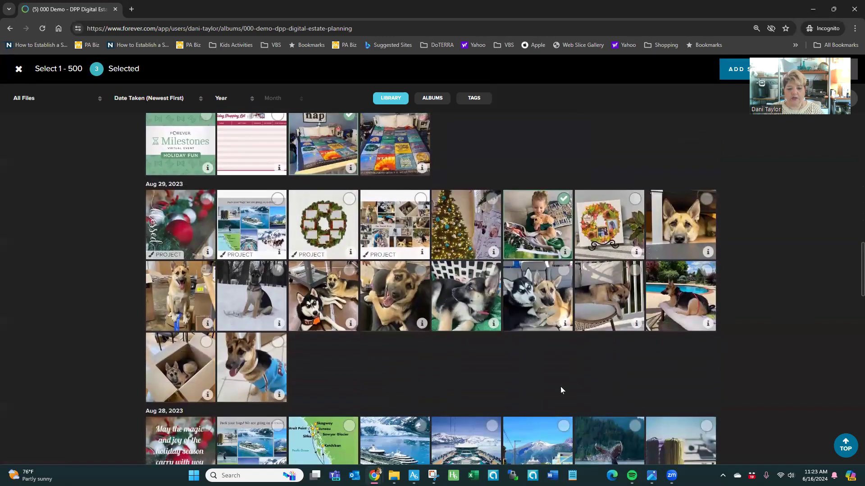
left_click(206, 270)
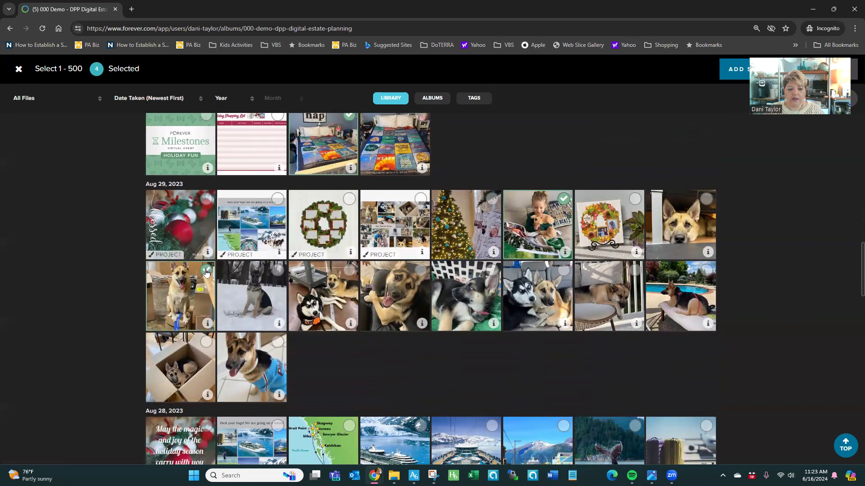
left_click(278, 343, "shift")
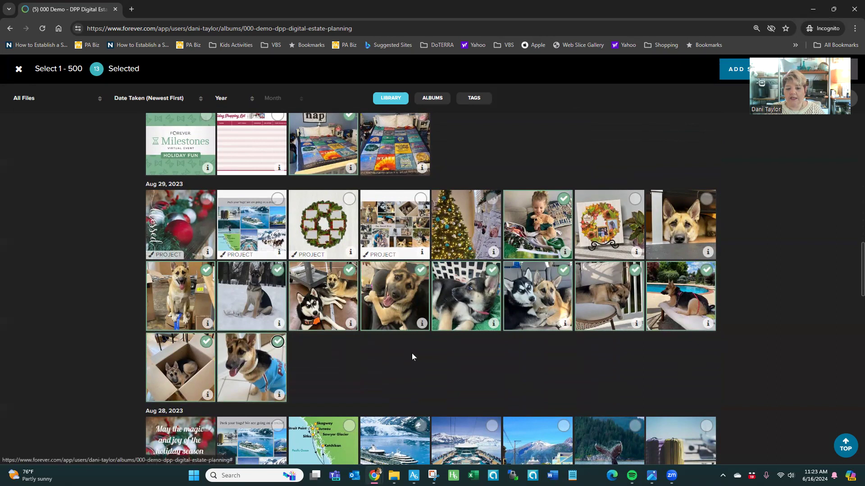
scroll(501, 244, "up", 2)
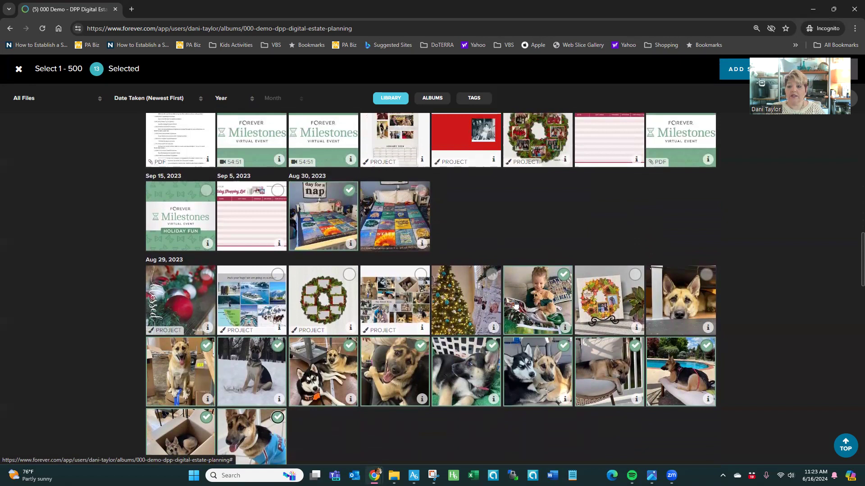
left_click(729, 74)
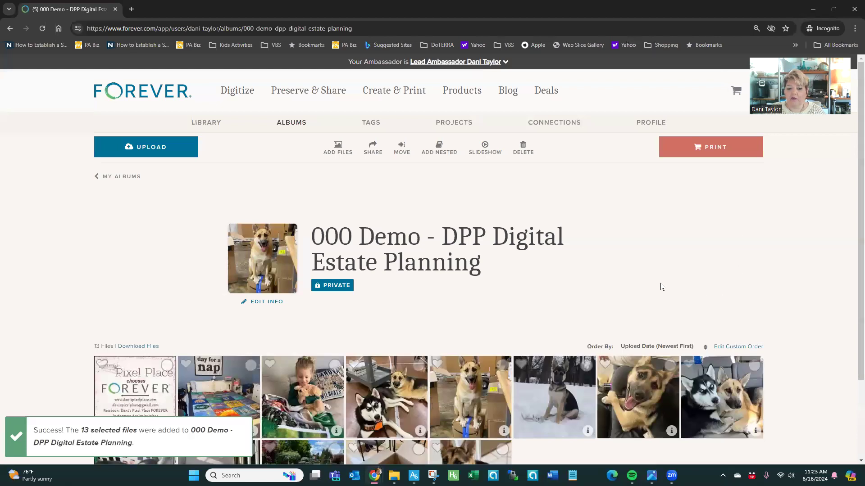
Step: Set the Pixel Place FOREVER image as the cover of the "000 Demo - DPP Digital Estate Planning" album and return to the album
scroll(671, 283, "down", 2)
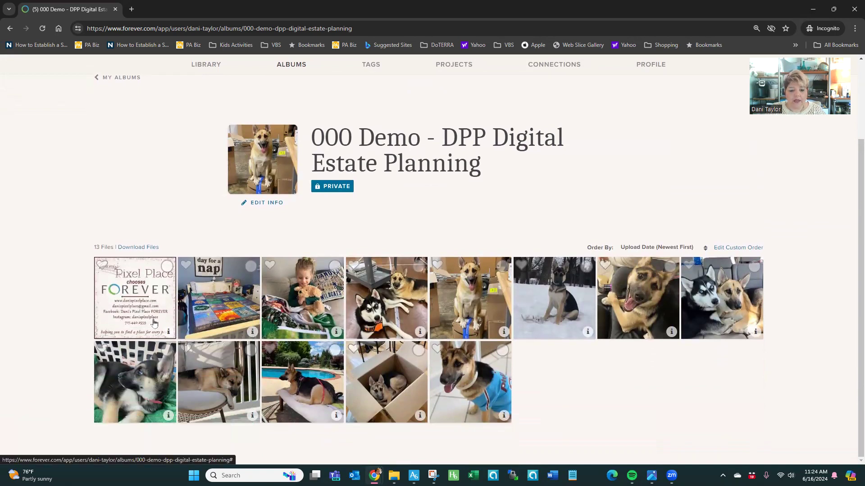
left_click(126, 297)
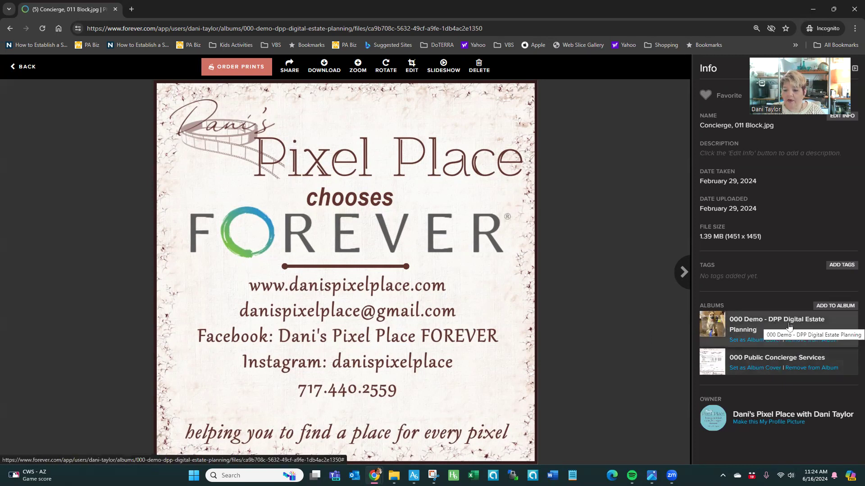
left_click(749, 341)
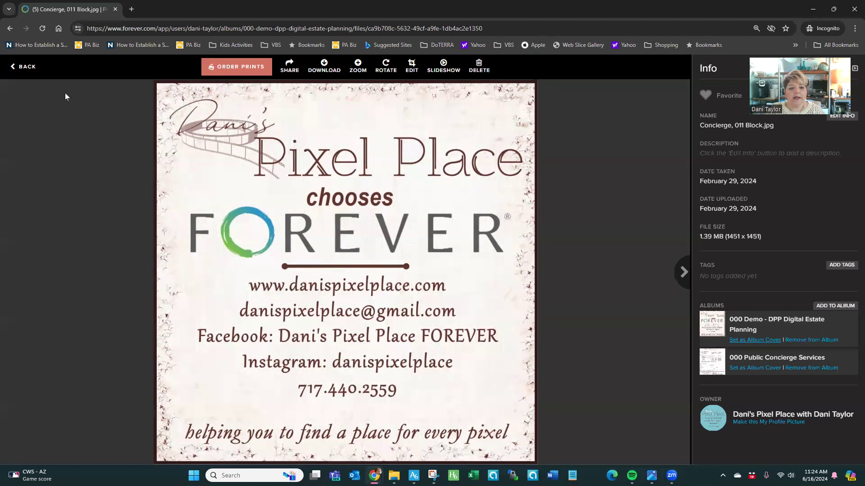
left_click(30, 70)
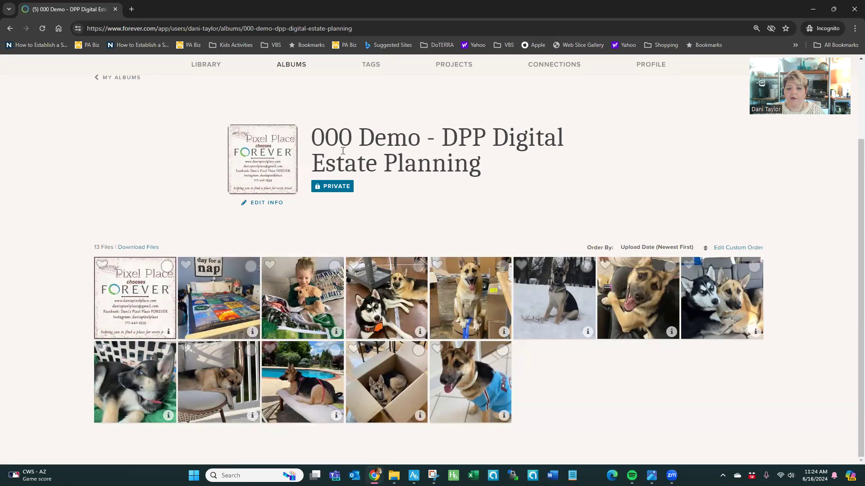
Step: Review the album's name, description, date and privacy settings, and save them with the Private option
left_click(258, 205)
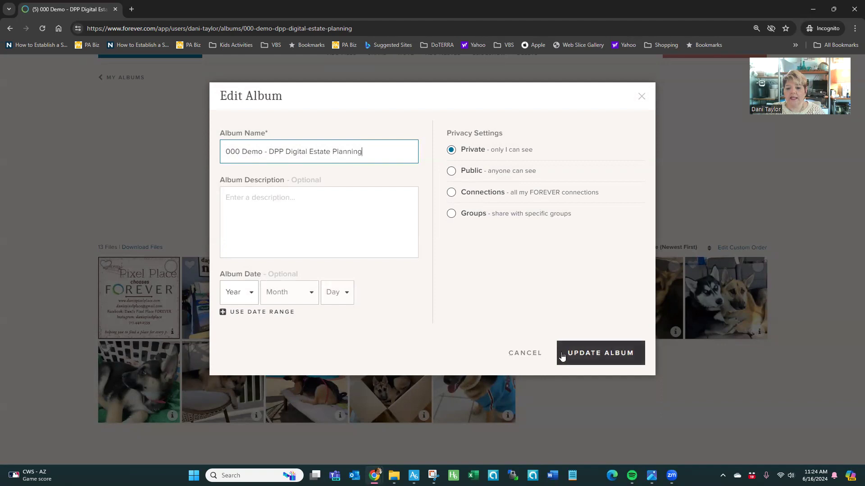
left_click(604, 358)
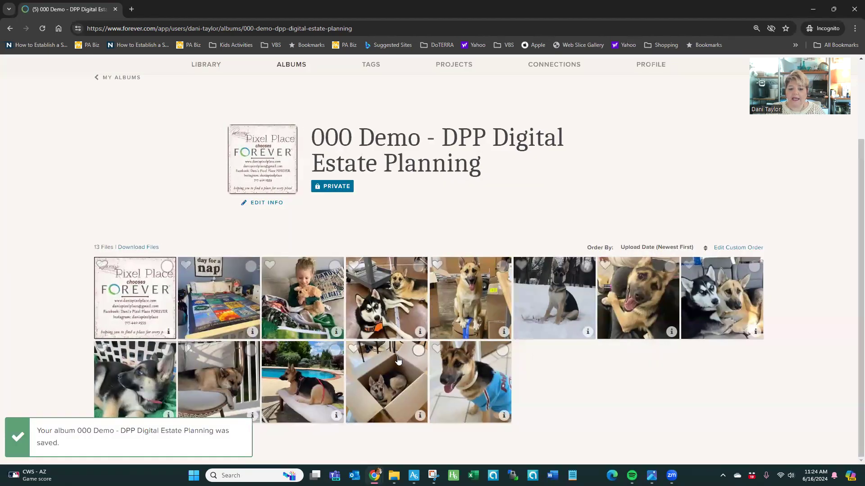
Step: Start uploading files from the computer to the "000 Demo - DPP Digital Estate Planning" album and browse to the Downloads folder
scroll(398, 358, "up", 1)
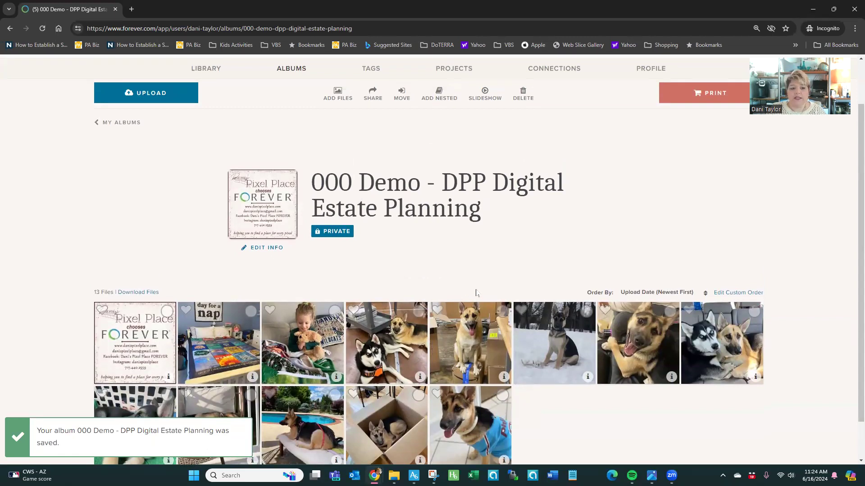
scroll(475, 291, "up", 1)
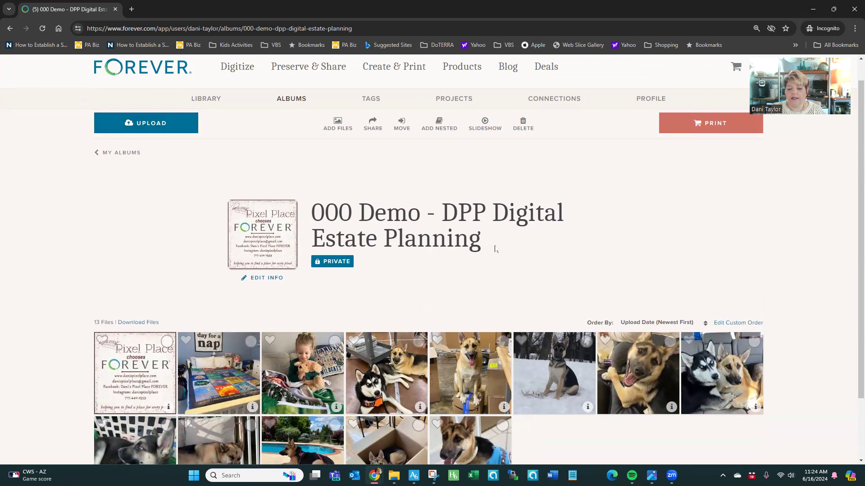
left_click(155, 125)
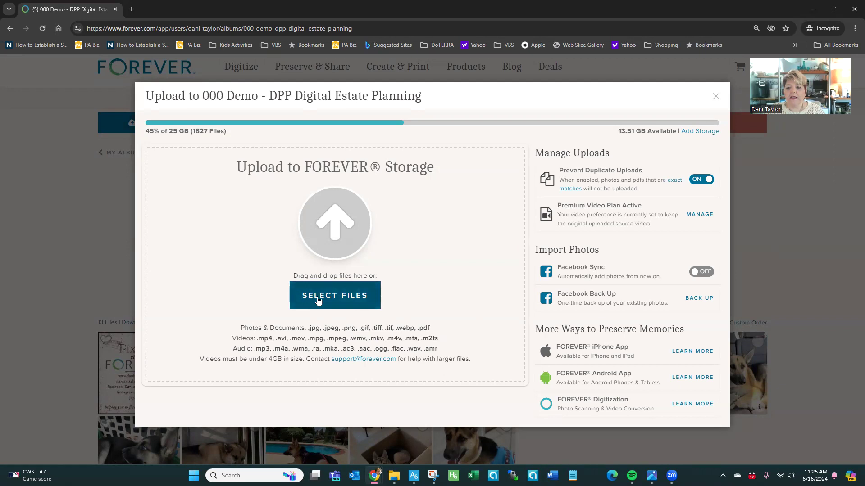
left_click(345, 306)
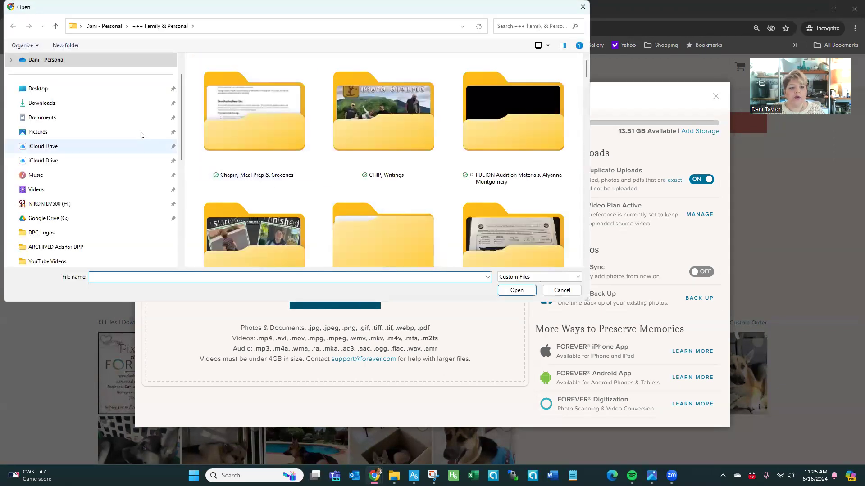
left_click(45, 103)
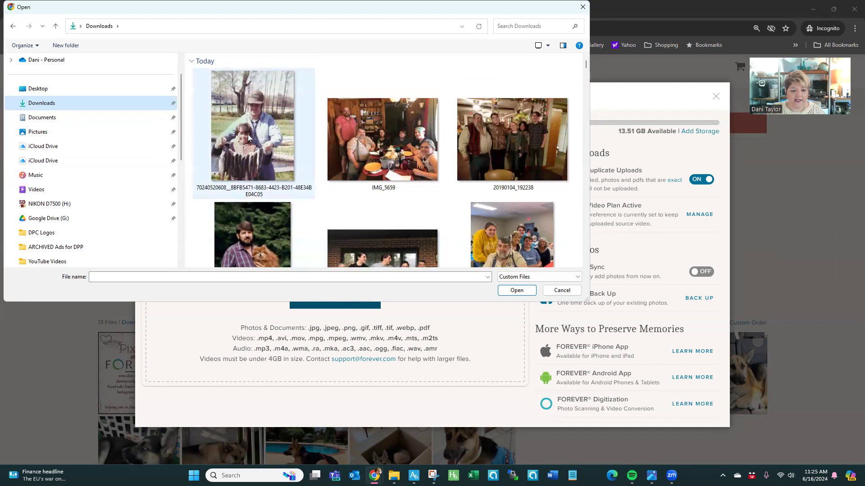
Step: Upload all the Today photos, from the first through the 2024 06 06 graduation photo, to the album and finish uploading
left_click(248, 138)
scroll(339, 161, "down", 1)
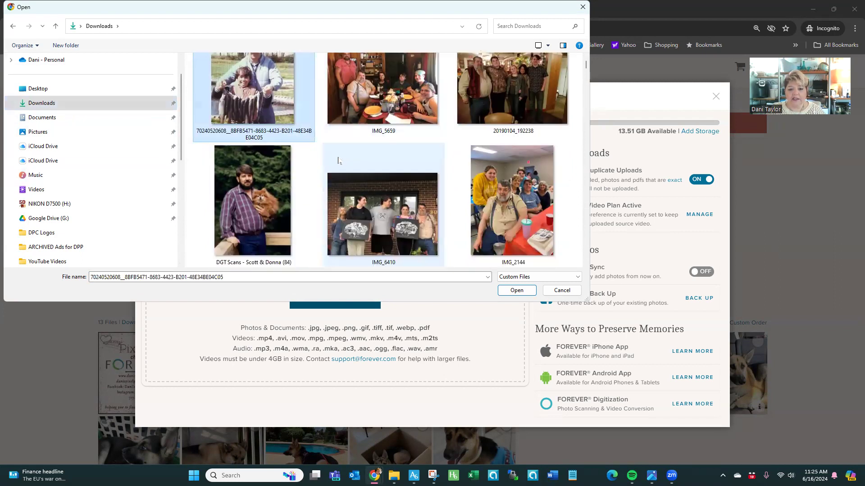
scroll(338, 160, "down", 4)
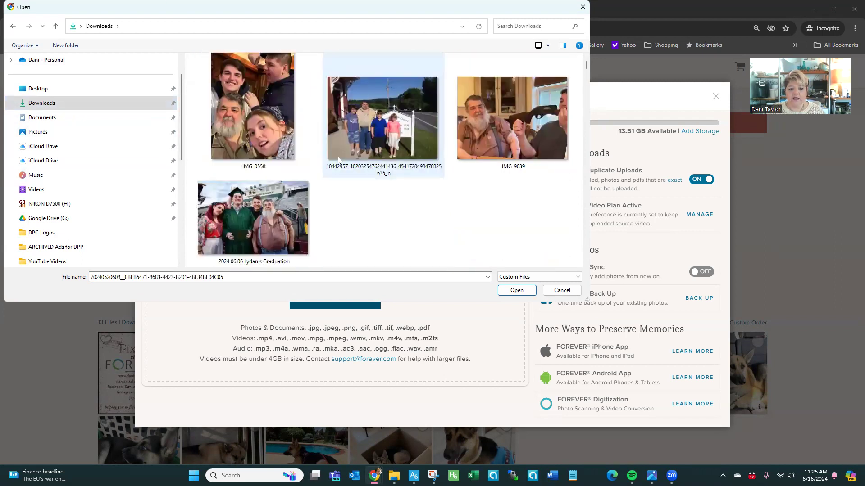
scroll(338, 160, "down", 1)
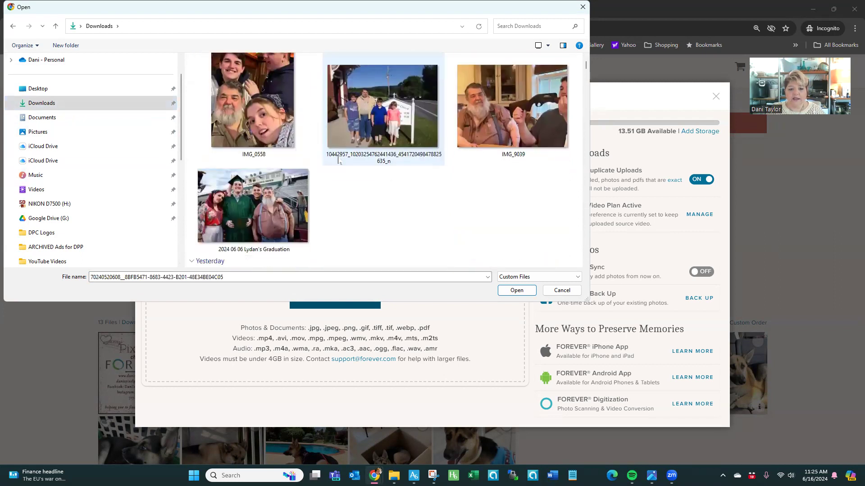
left_click(255, 210, "shift")
left_click(518, 290)
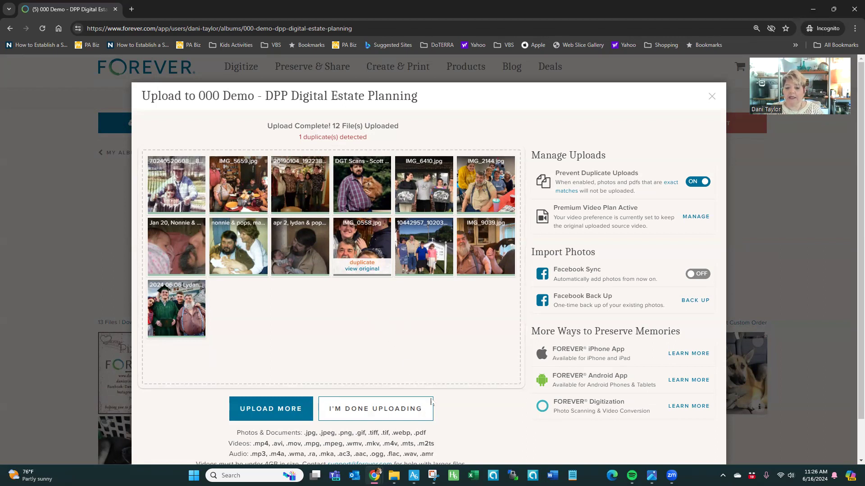
left_click(367, 411)
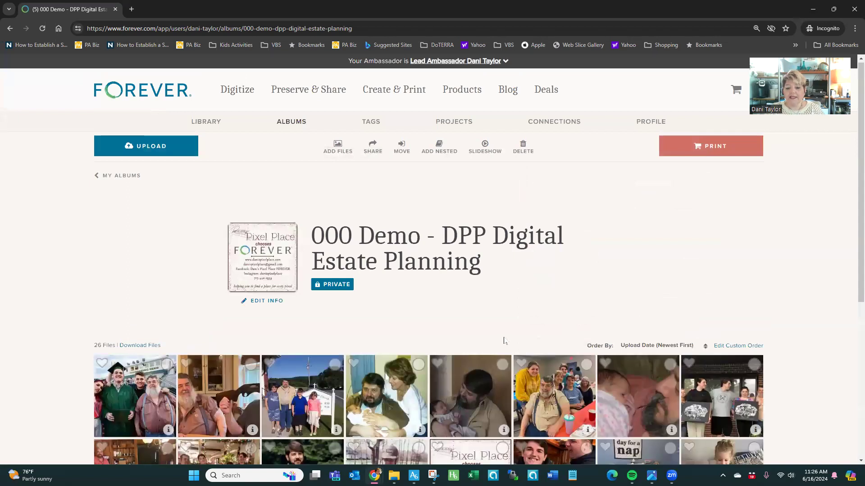
Step: Go to the library and start uploading a file from the computer to FOREVER Storage
scroll(504, 341, "down", 3)
scroll(504, 336, "down", 2)
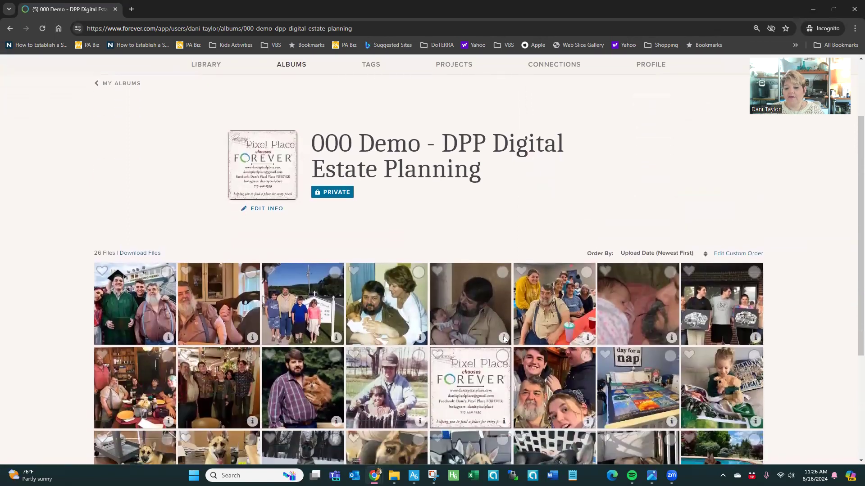
scroll(505, 341, "down", 2)
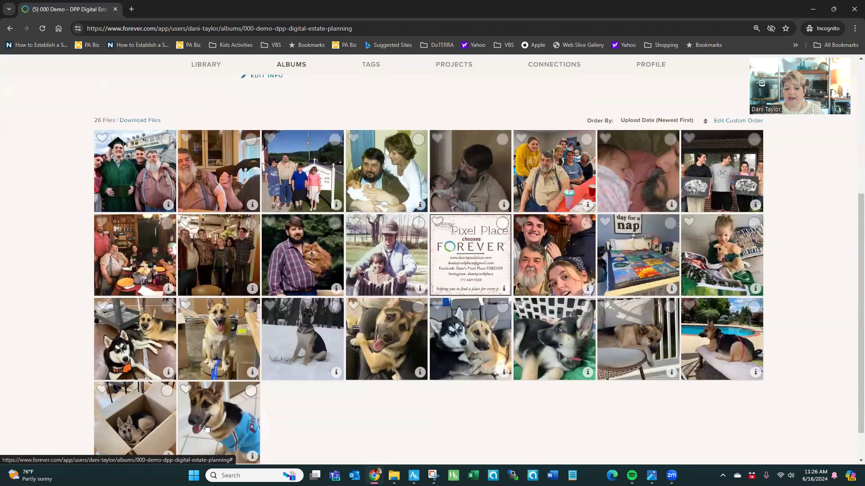
scroll(463, 407, "up", 2)
scroll(463, 406, "up", 3)
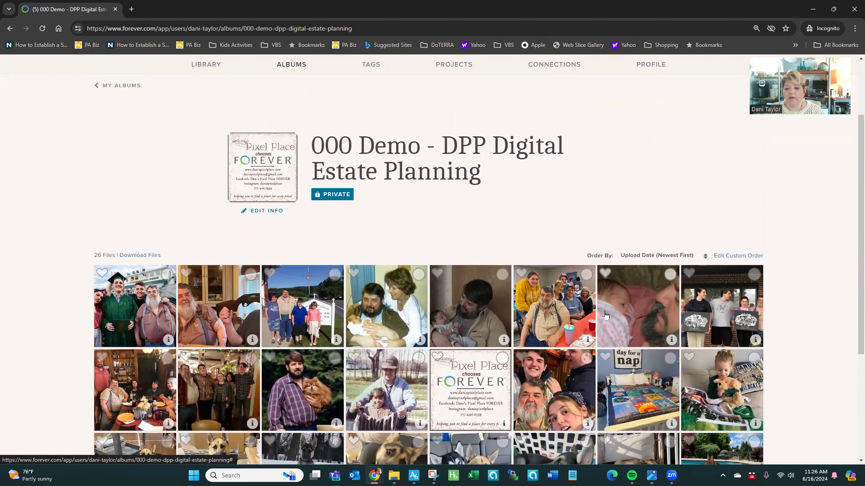
scroll(304, 297, "up", 2)
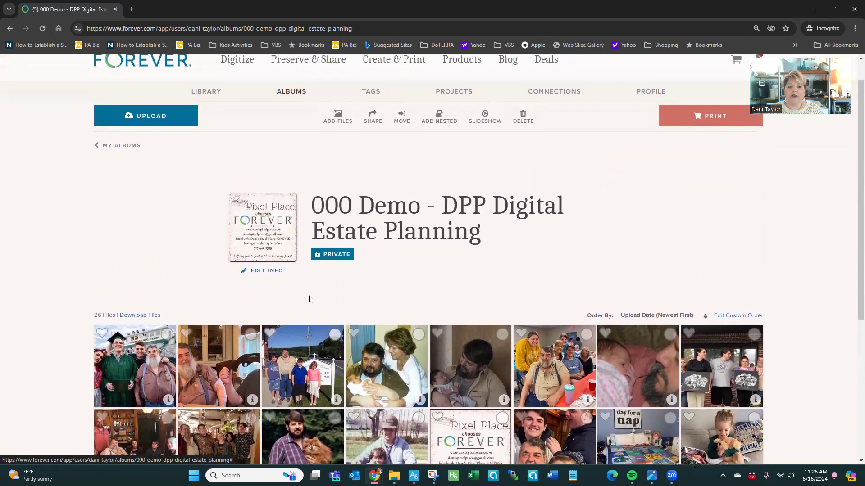
left_click(207, 93)
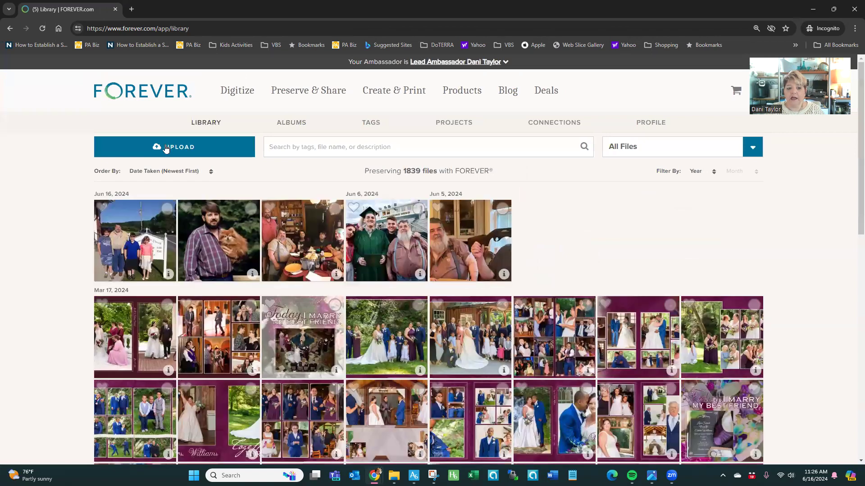
left_click(166, 148)
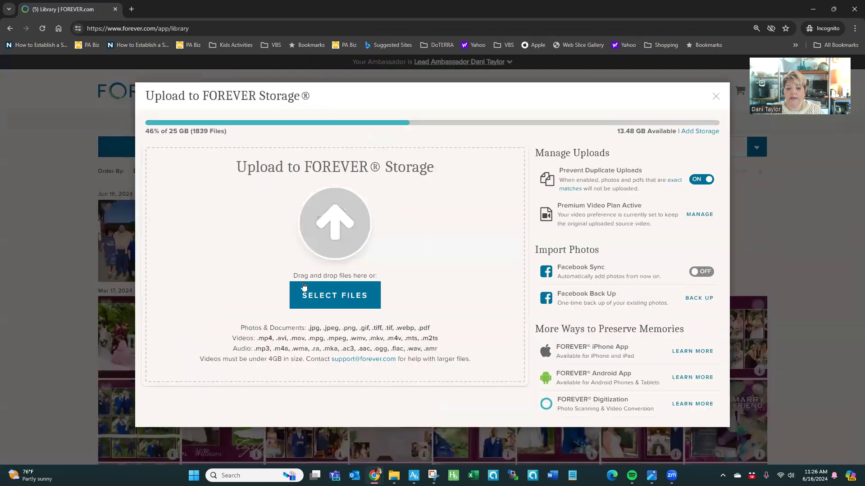
left_click(332, 295)
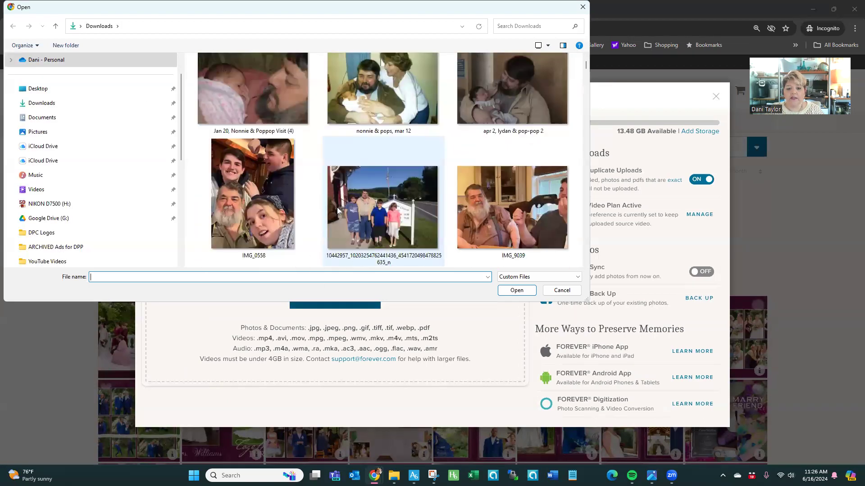
Step: Upload the "FOREVER Print - Memorial Book" image listed under Yesterday in Downloads and finish uploading
scroll(337, 207, "down", 4)
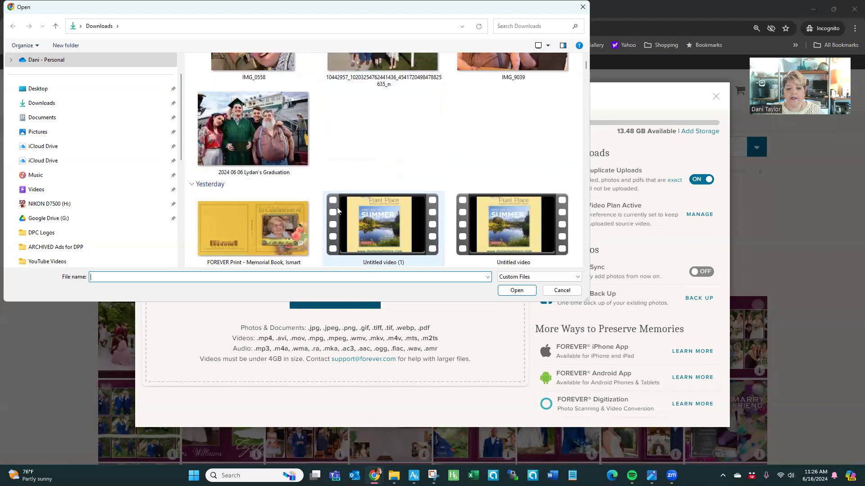
left_click(272, 233)
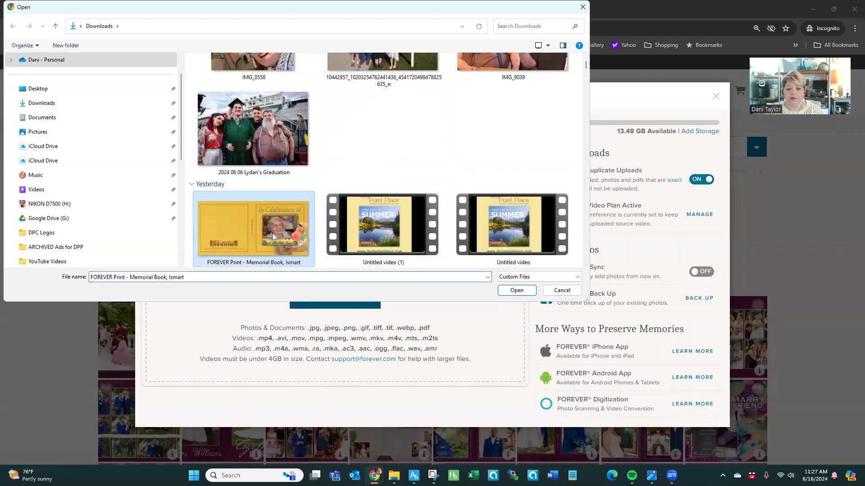
left_click(517, 290)
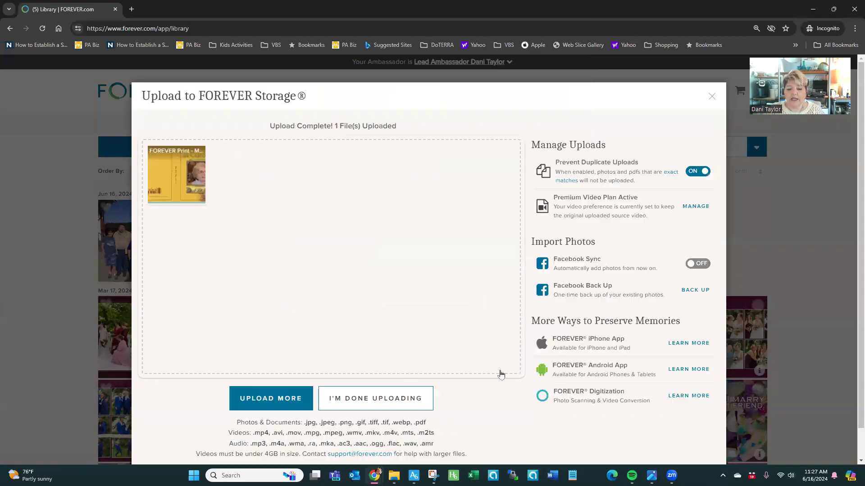
left_click(385, 399)
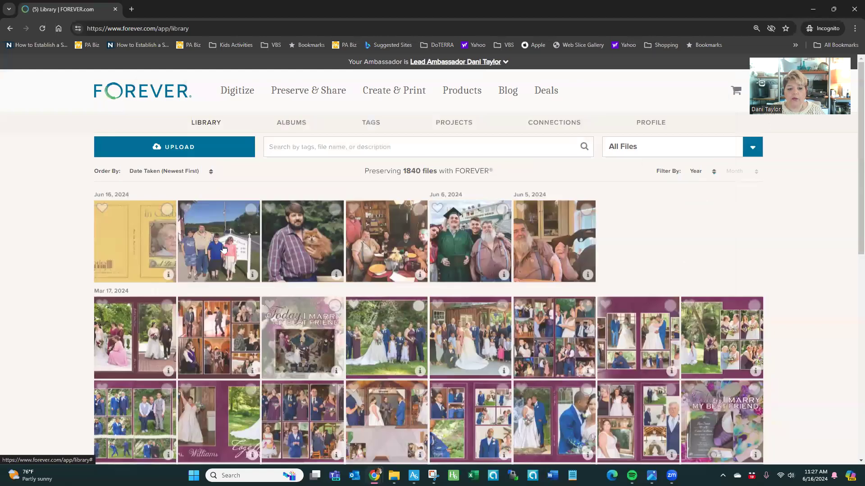
Step: View the uploaded Memorial Book image with its file information and return to the library
left_click(141, 242)
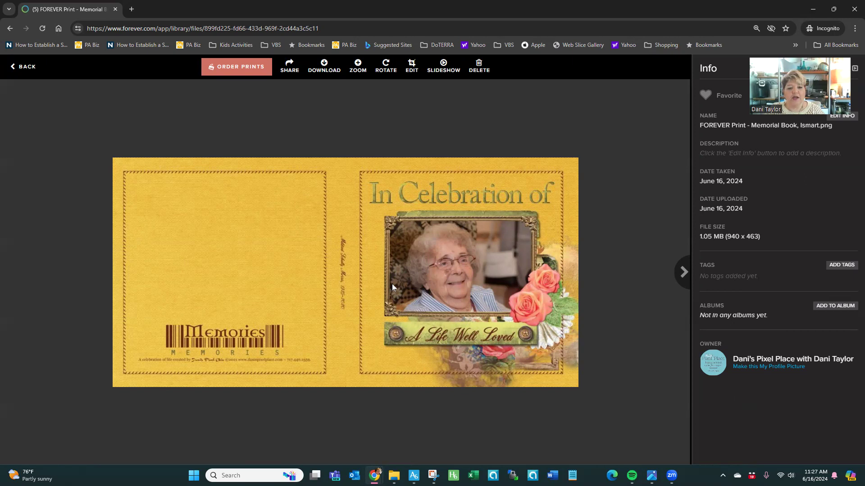
left_click(23, 66)
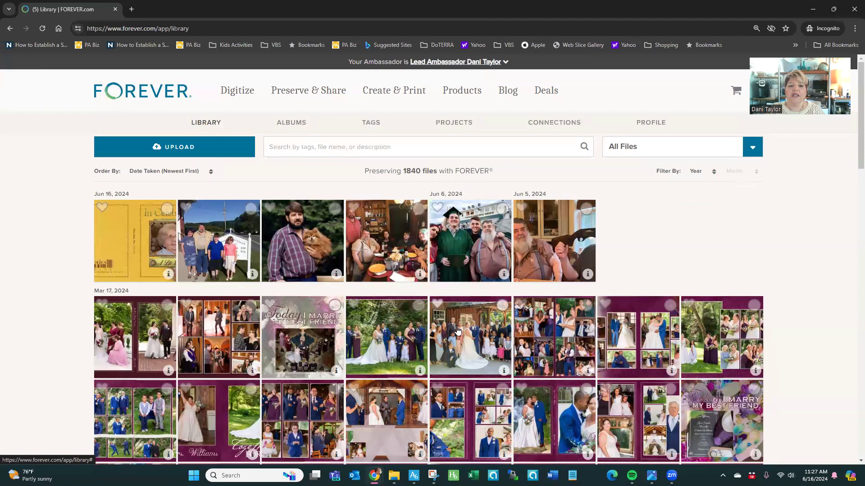
Step: Go to the FOREVER home page, dismissing its survey, and switch to the YouTube Header image in the photo viewer
left_click(127, 103)
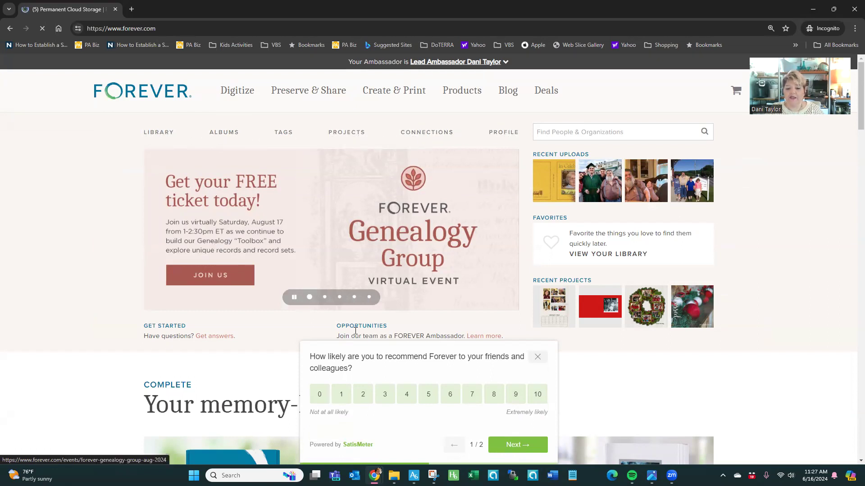
left_click(538, 357)
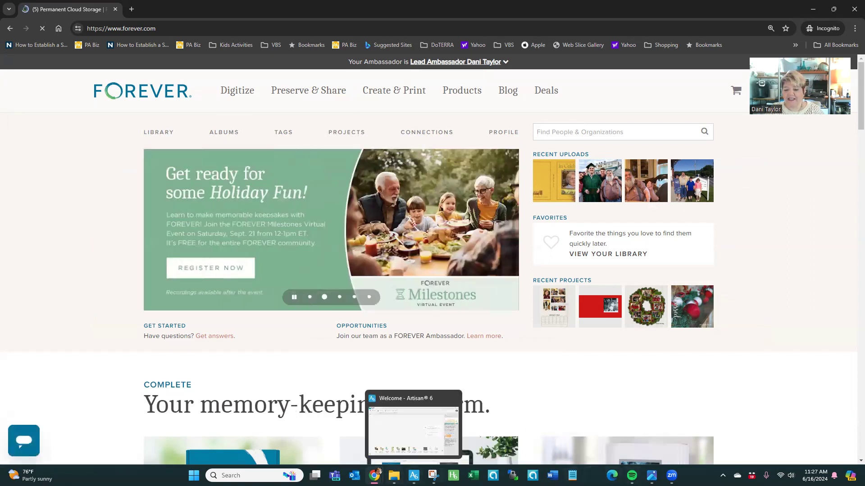
mouse_move(652, 475)
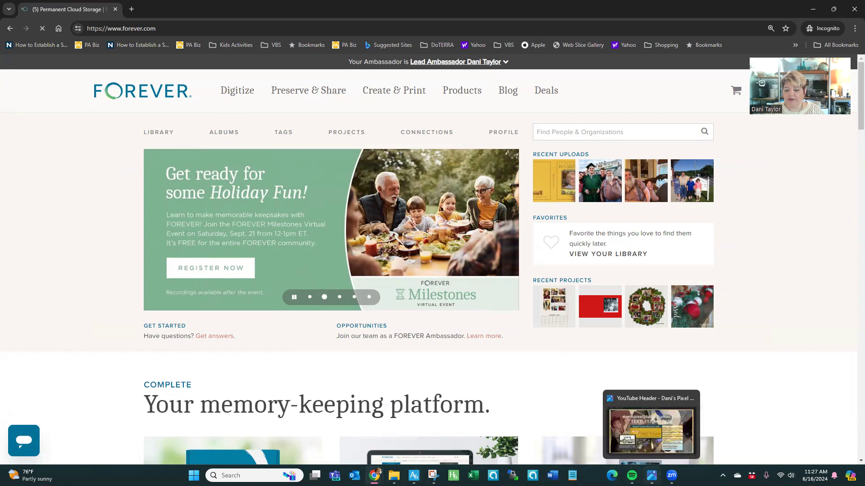
left_click(653, 431)
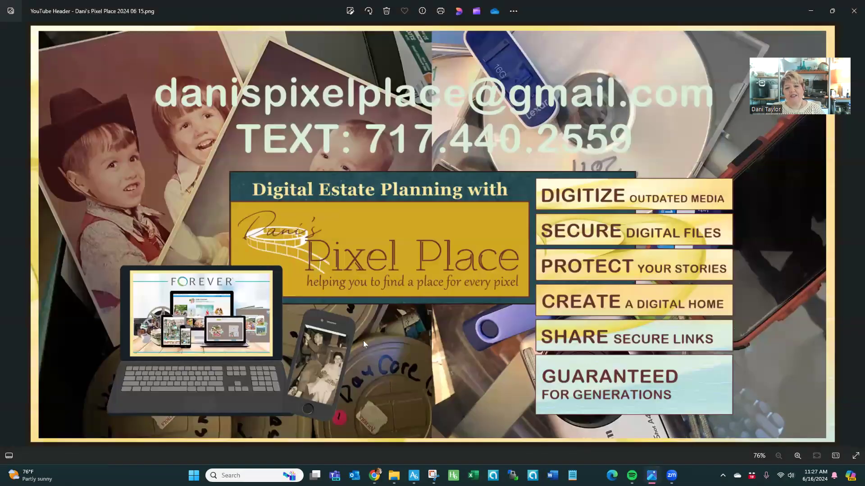